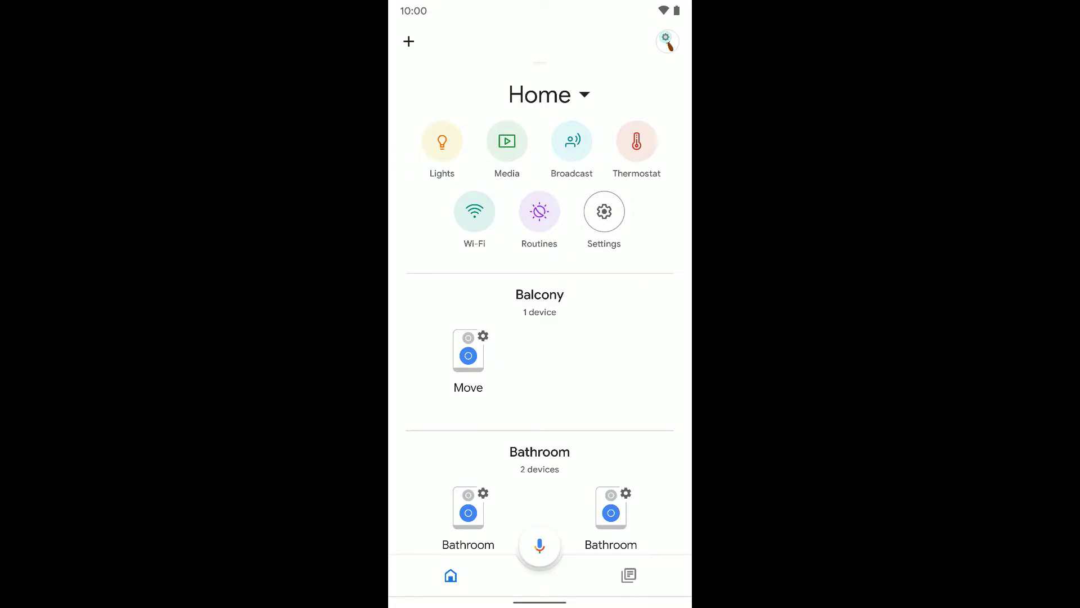
Go to Assistant settings from the account menu and open the Family Bell page.
{"action": "left_click", "coordinate": [666, 41]}
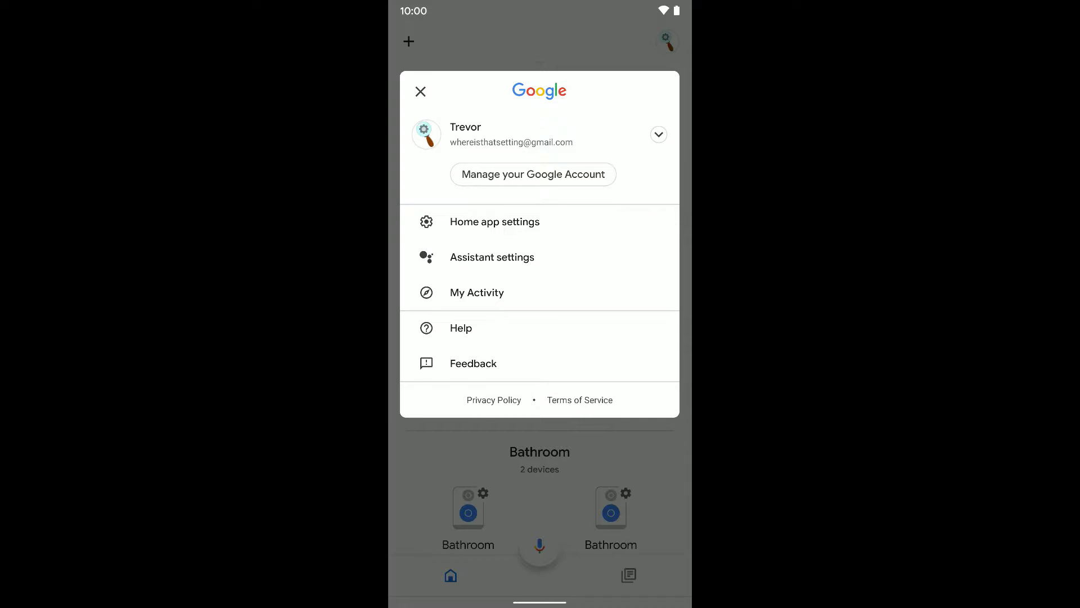
{"action": "left_click", "coordinate": [555, 257]}
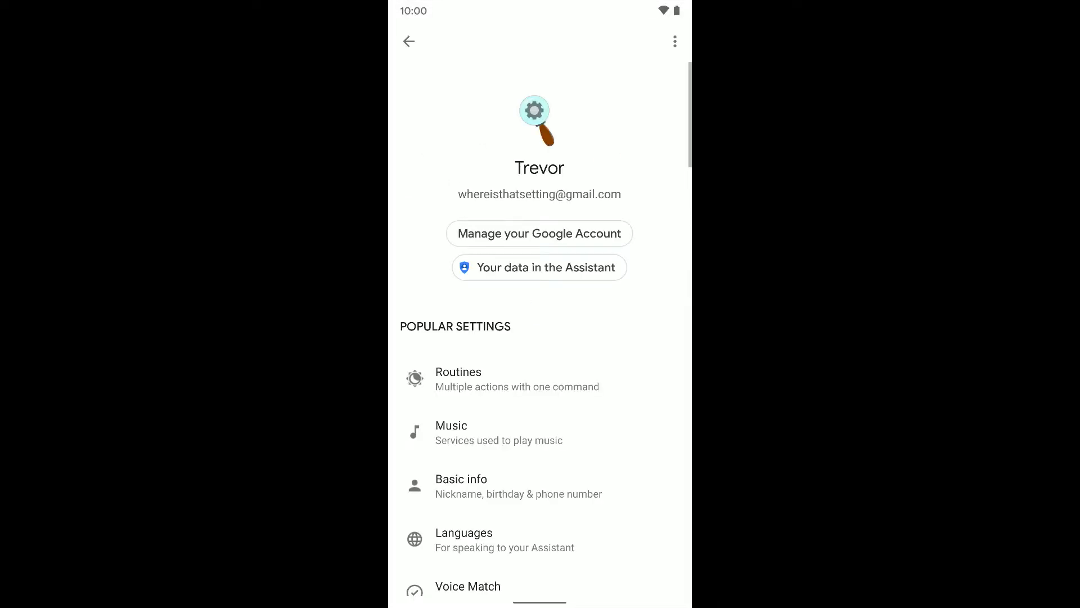
{"action": "scroll", "coordinate": [615, 169], "scroll_direction": "down", "scroll_amount": 3}
{"action": "scroll", "coordinate": [615, 169], "scroll_direction": "down", "scroll_amount": 2}
{"action": "scroll", "coordinate": [589, 309], "scroll_direction": "down", "scroll_amount": 2}
{"action": "scroll", "coordinate": [639, 79], "scroll_direction": "down", "scroll_amount": 3}
{"action": "scroll", "coordinate": [640, 80], "scroll_direction": "down", "scroll_amount": 1}
{"action": "left_click", "coordinate": [555, 297]}
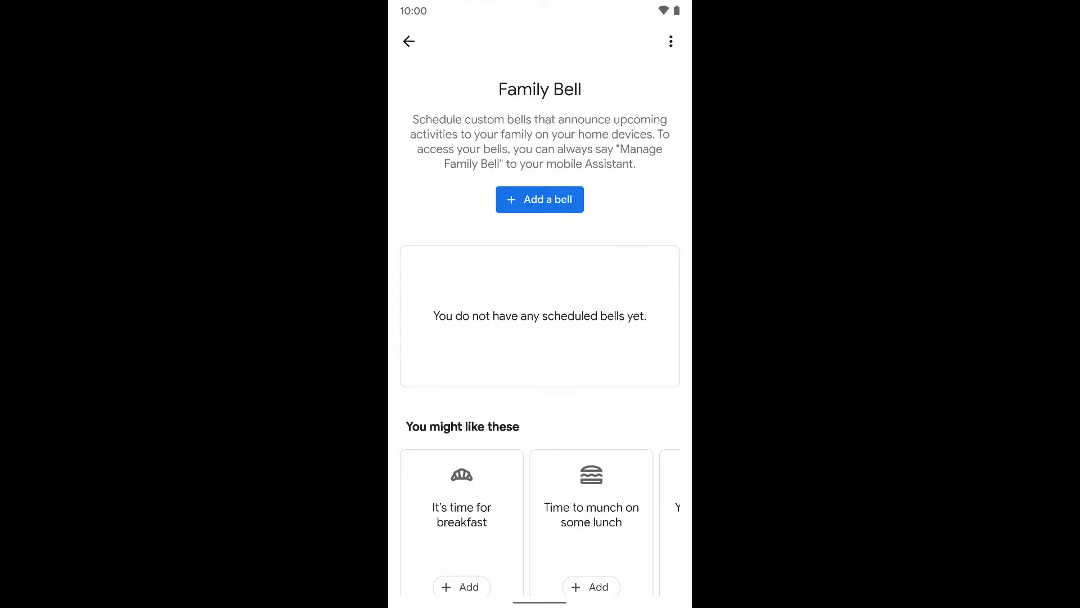
{"action": "scroll", "coordinate": [608, 338], "scroll_direction": "down", "scroll_amount": 3}
{"action": "scroll", "coordinate": [609, 388], "scroll_direction": "right", "scroll_amount": 3}
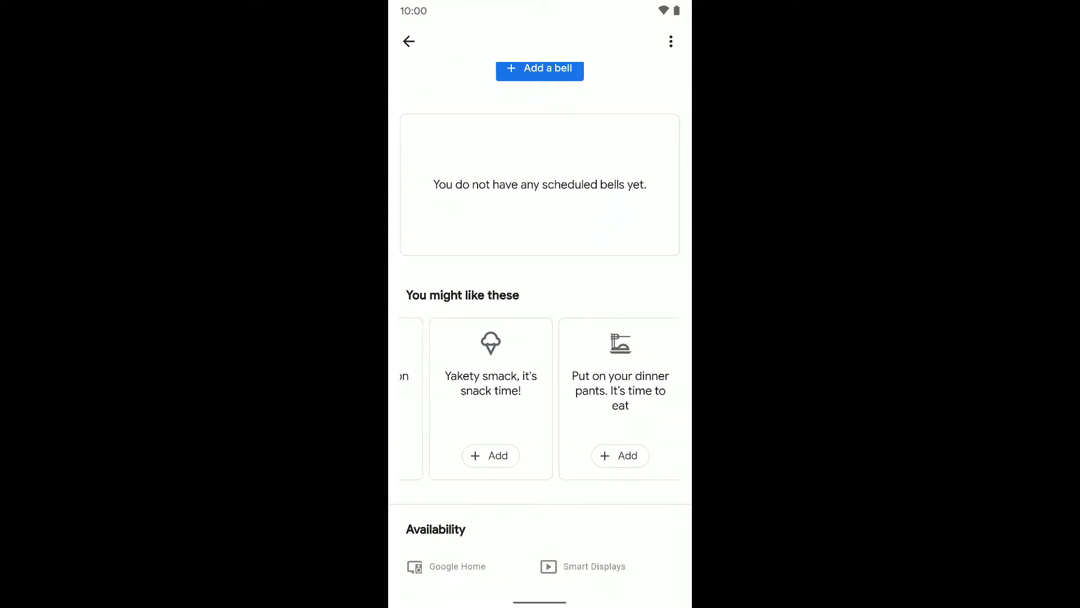
{"action": "scroll", "coordinate": [540, 397], "scroll_direction": "right", "scroll_amount": 3}
{"action": "scroll", "coordinate": [540, 397], "scroll_direction": "right", "scroll_amount": 2}
{"action": "scroll", "coordinate": [540, 397], "scroll_direction": "right", "scroll_amount": 1}
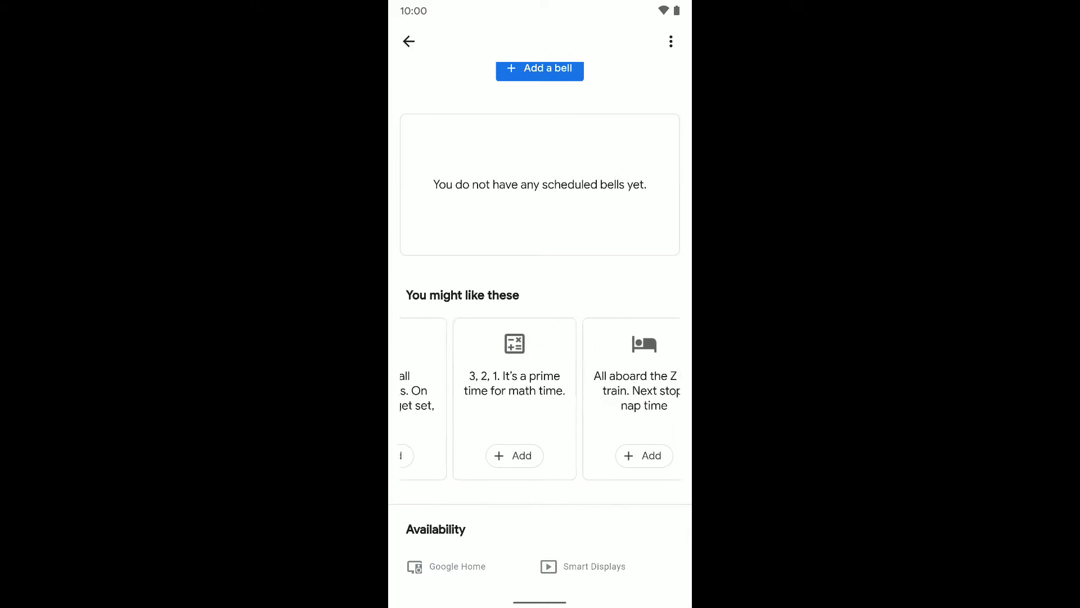
{"action": "scroll", "coordinate": [541, 397], "scroll_direction": "right", "scroll_amount": 2}
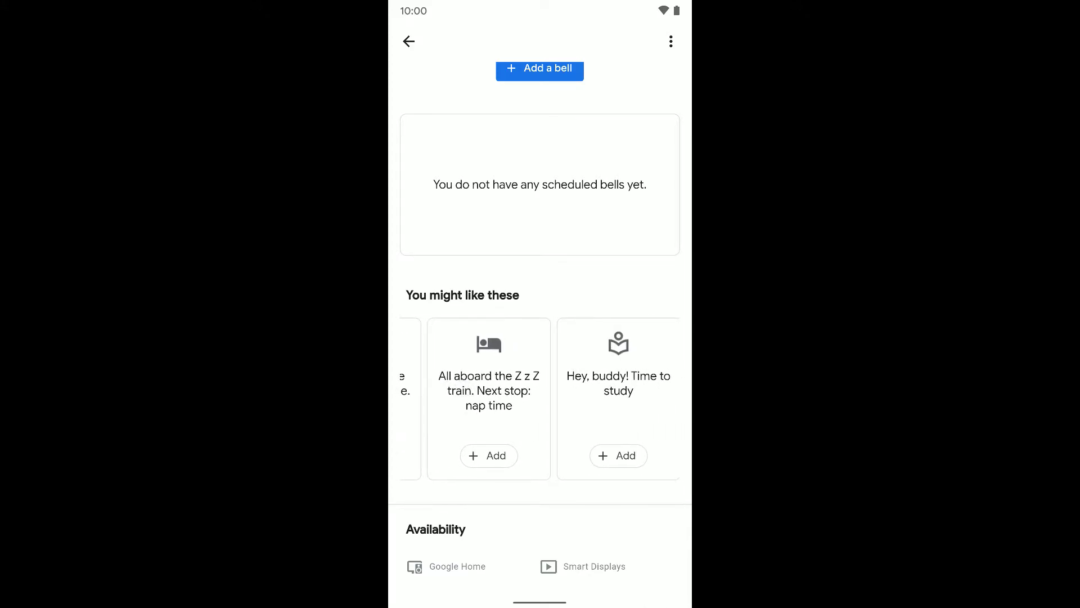
{"action": "scroll", "coordinate": [591, 338], "scroll_direction": "up", "scroll_amount": 3}
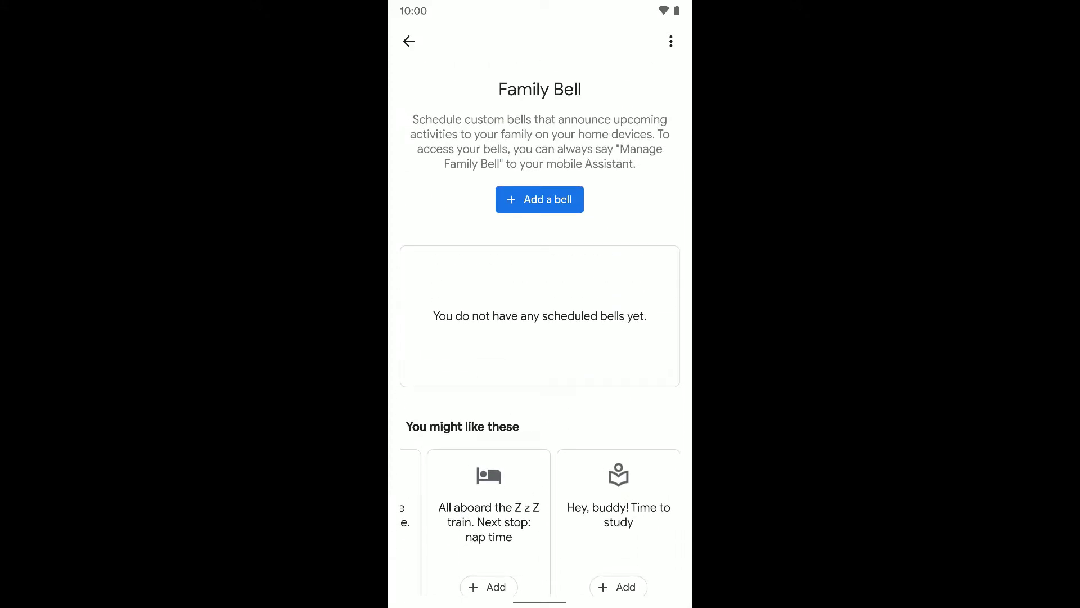
Add a new bell with the announcement 'Dinner Time'.
{"action": "left_click", "coordinate": [559, 199]}
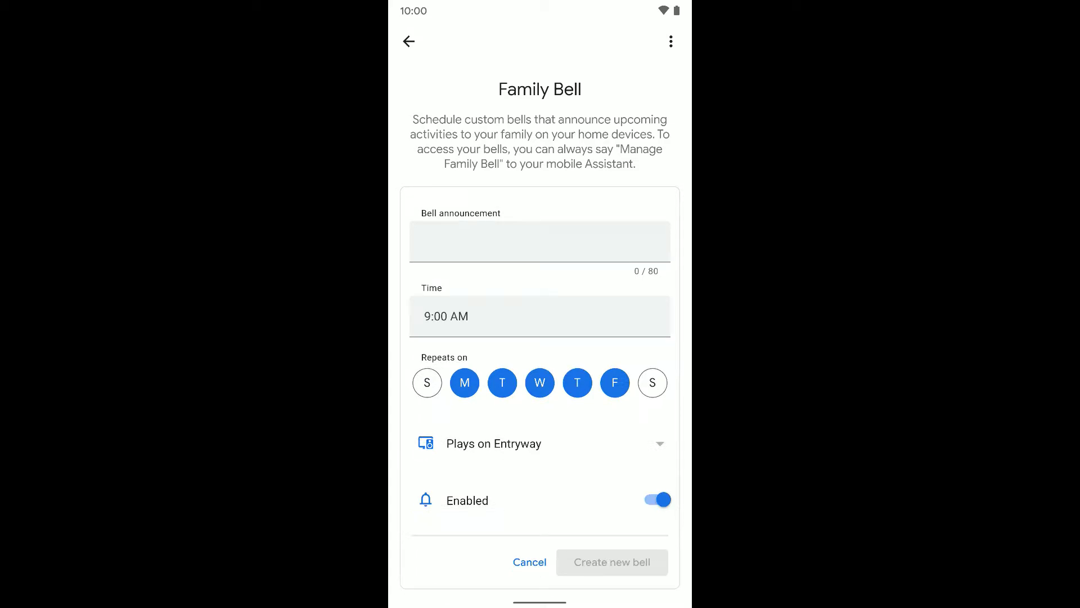
{"action": "left_click", "coordinate": [556, 246]}
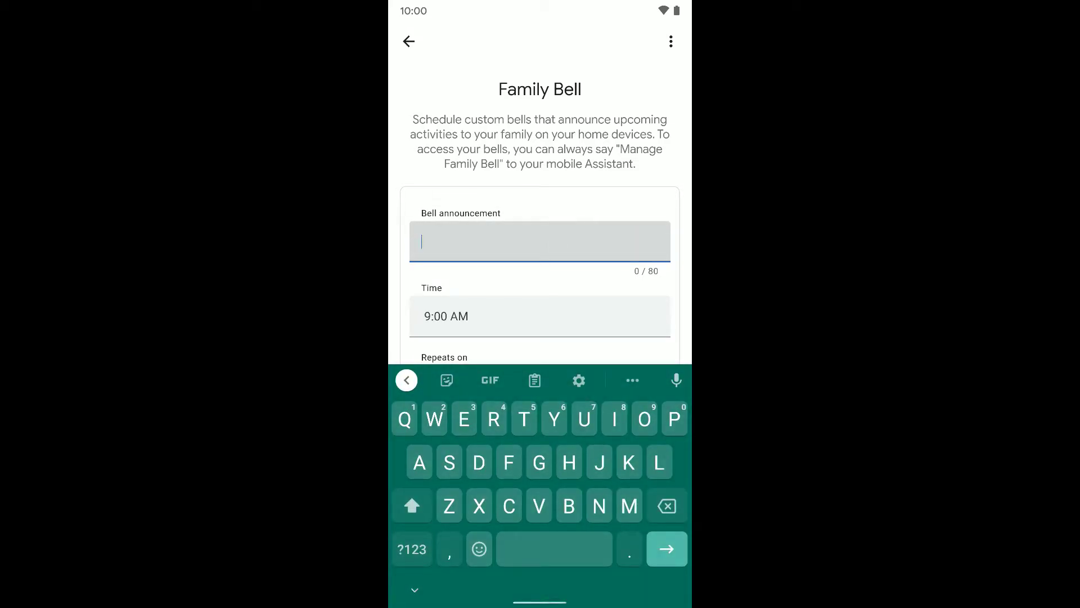
{"action": "type", "text": "Dinner time"}
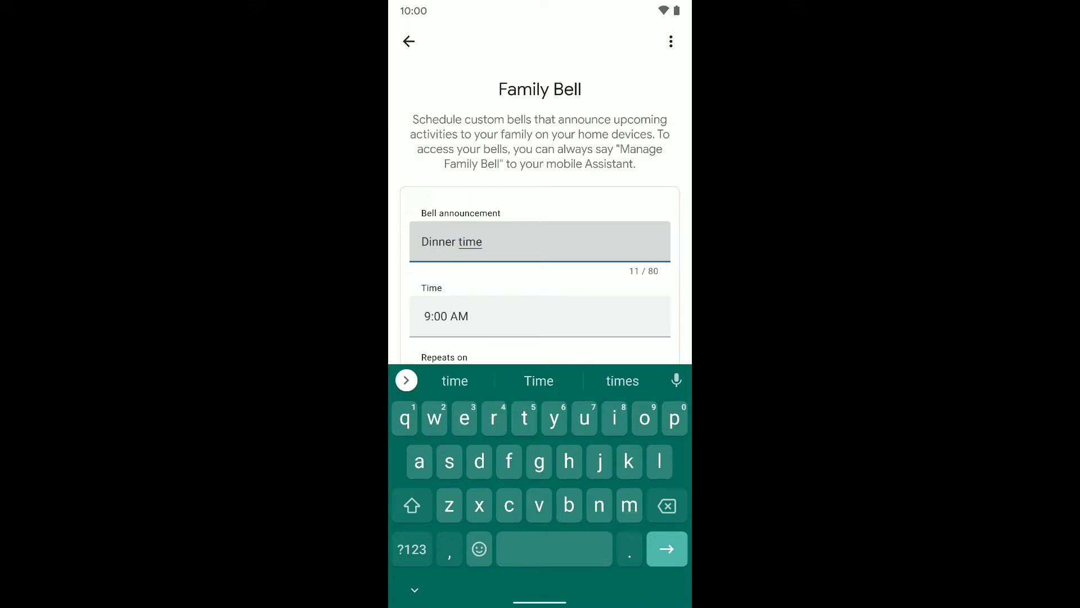
{"action": "left_click", "coordinate": [539, 381]}
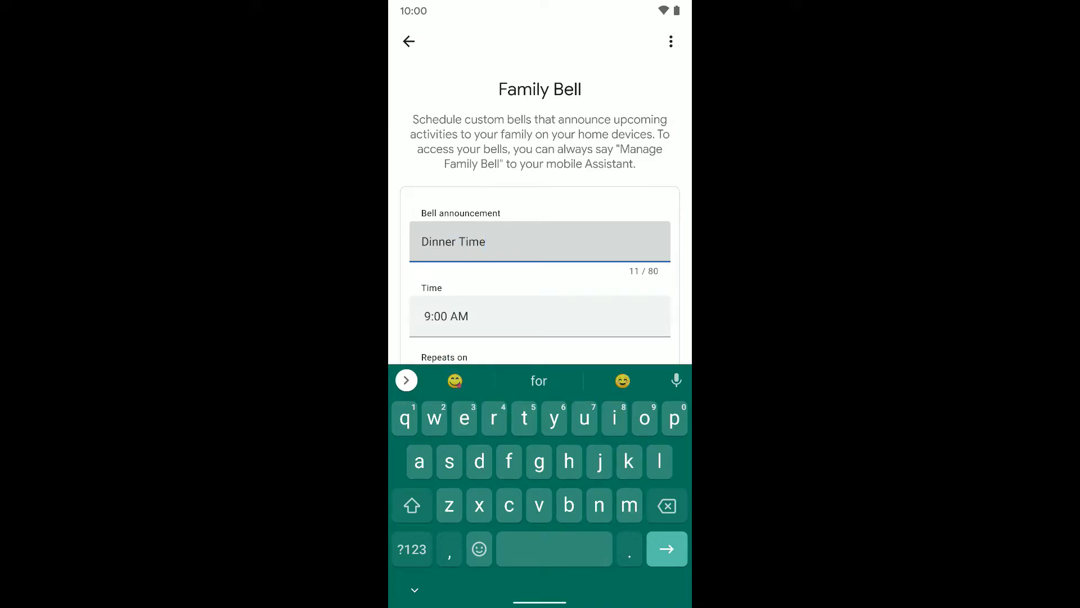
{"action": "left_click", "coordinate": [414, 589]}
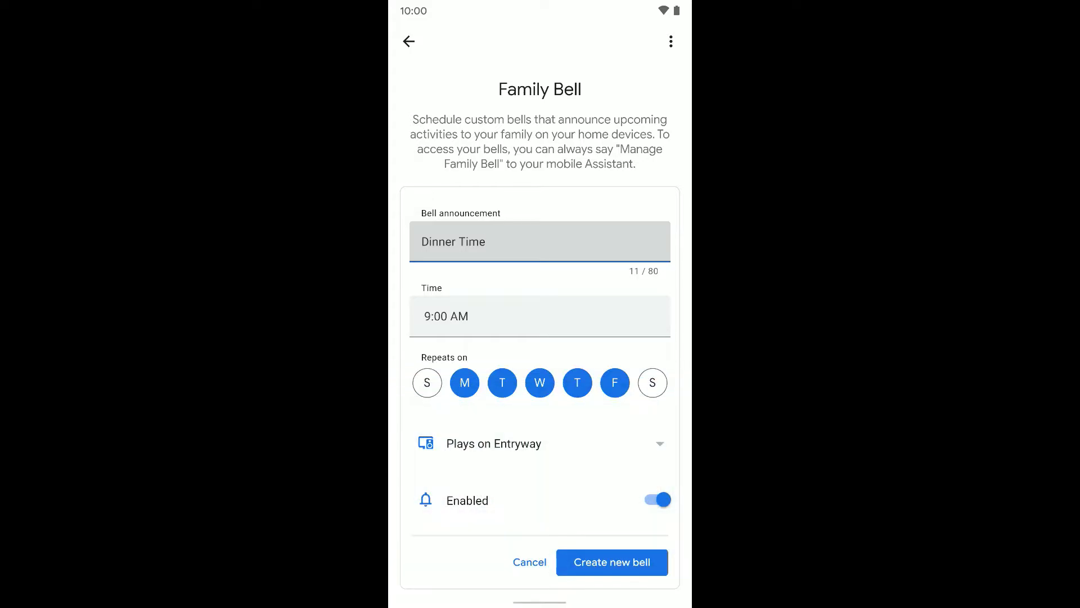
Set the bell time to 6:30 PM.
{"action": "left_click", "coordinate": [541, 316]}
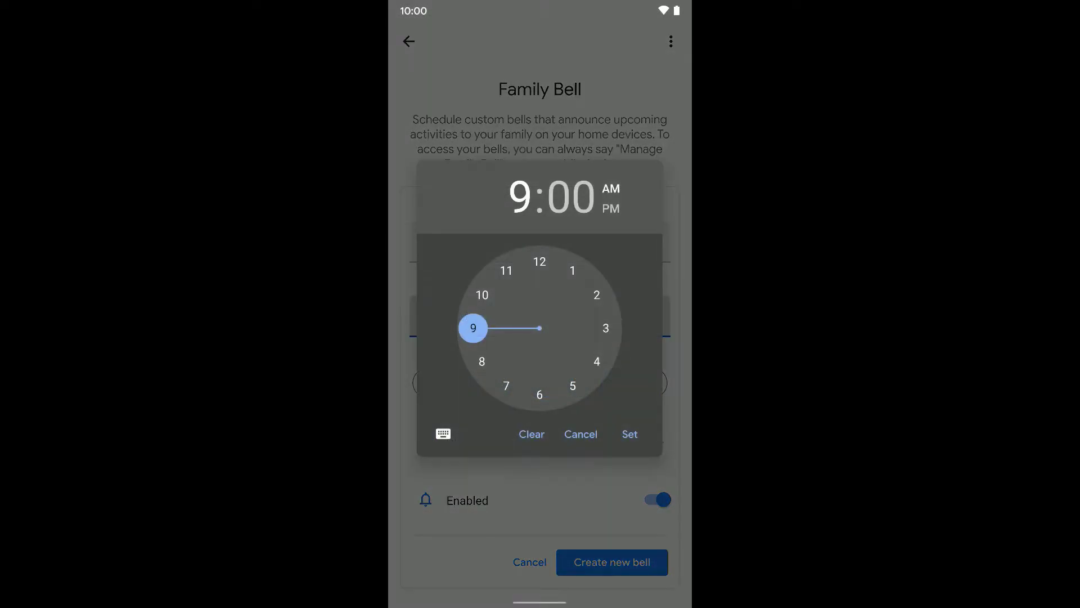
{"action": "left_click", "coordinate": [540, 395]}
{"action": "left_click", "coordinate": [539, 394]}
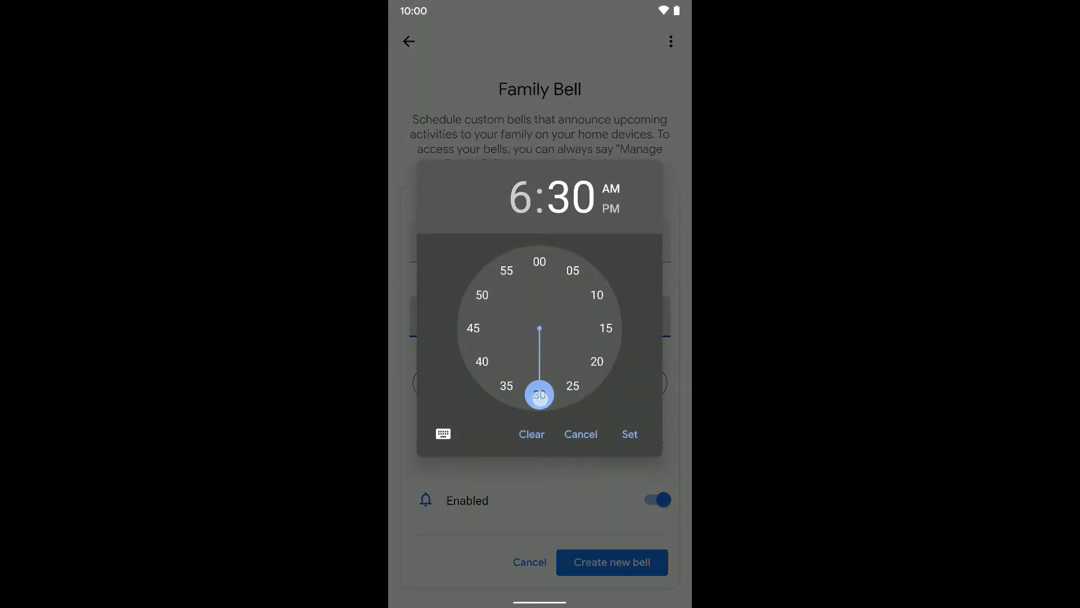
{"action": "left_click", "coordinate": [610, 209]}
Confirm 6:30 PM, add Saturday and Sunday, and play the bell on Office speaker.
{"action": "left_click", "coordinate": [630, 434]}
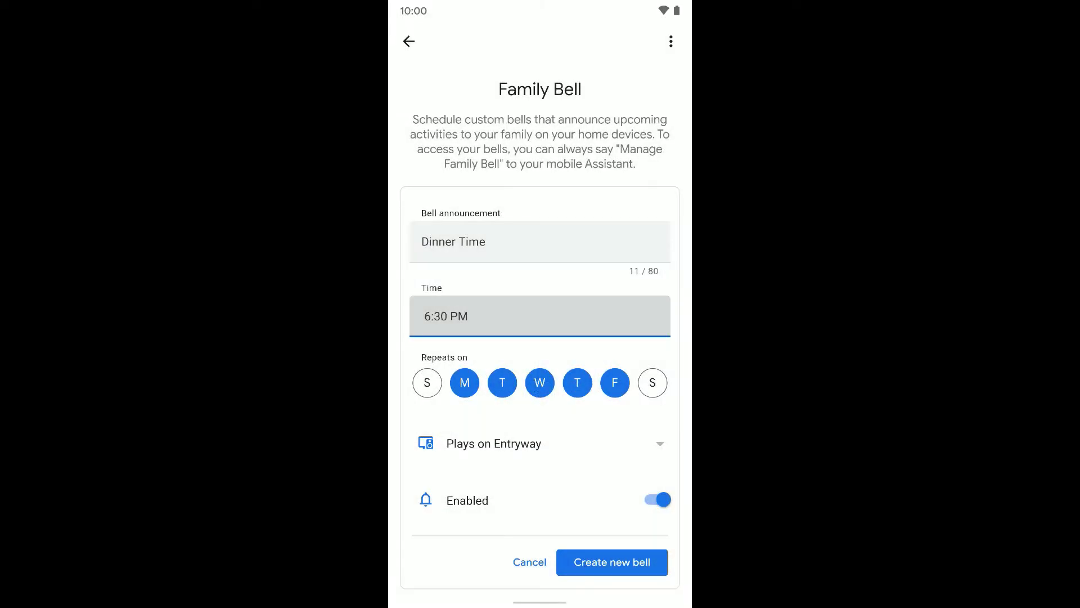
{"action": "left_click", "coordinate": [464, 382]}
{"action": "left_click", "coordinate": [653, 383]}
{"action": "left_click", "coordinate": [427, 382]}
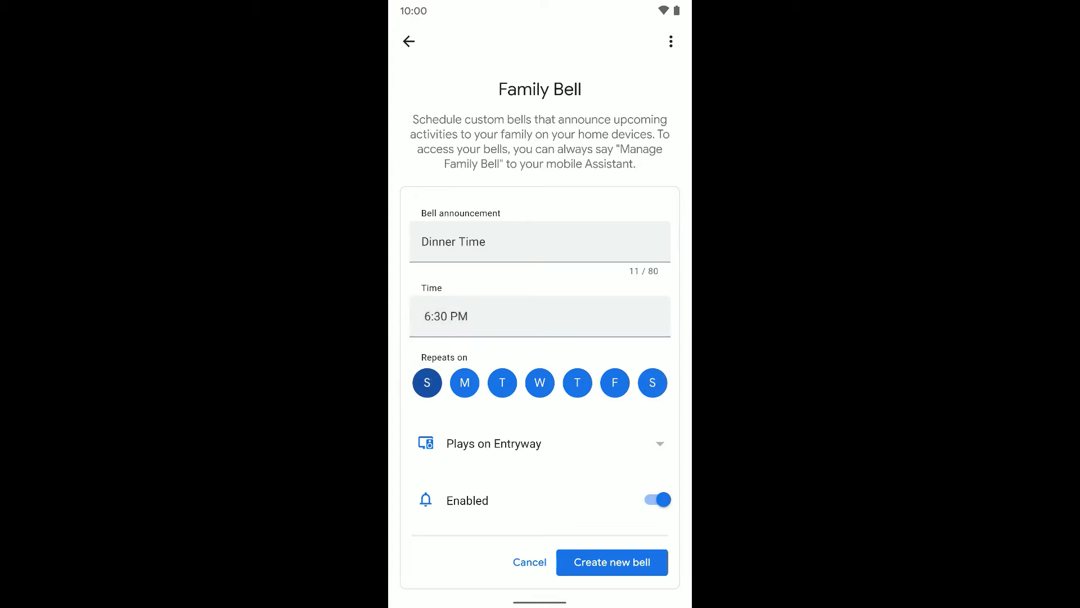
{"action": "scroll", "coordinate": [540, 338], "scroll_direction": "down", "scroll_amount": 3}
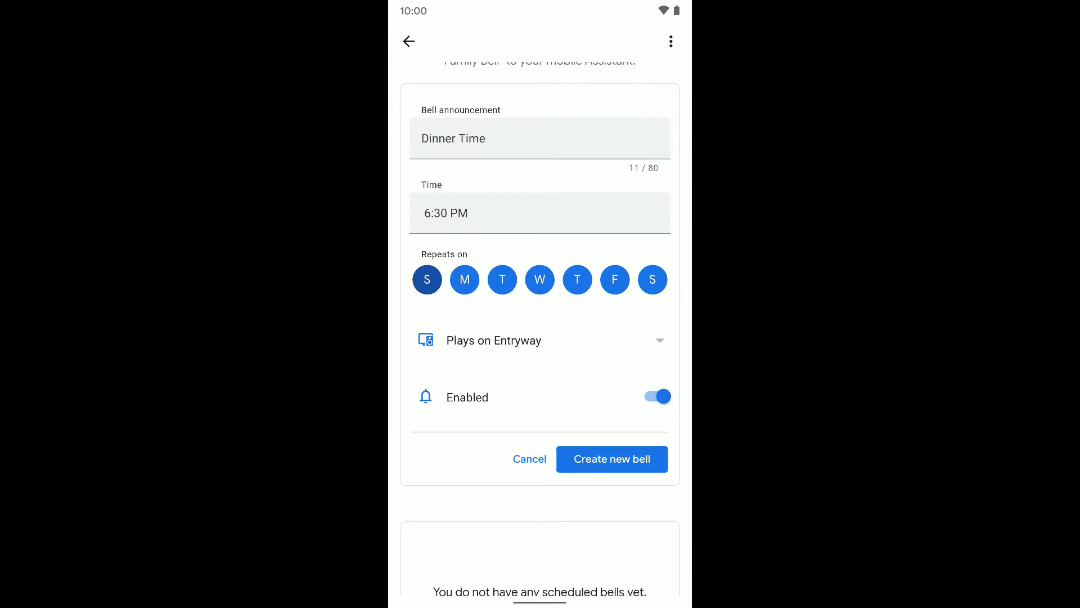
{"action": "left_click", "coordinate": [659, 341]}
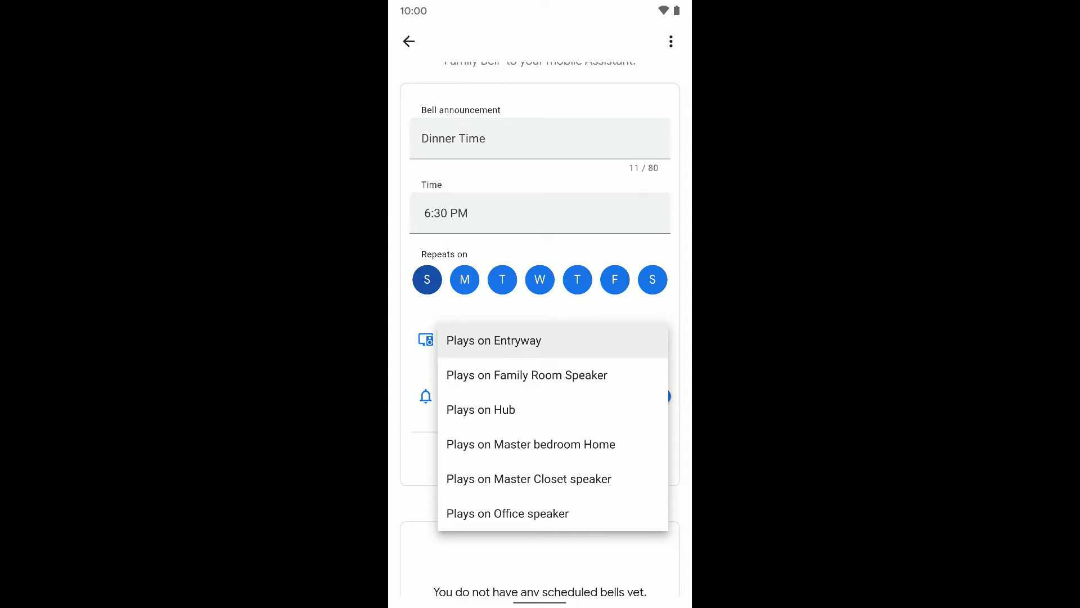
{"action": "left_click", "coordinate": [585, 516]}
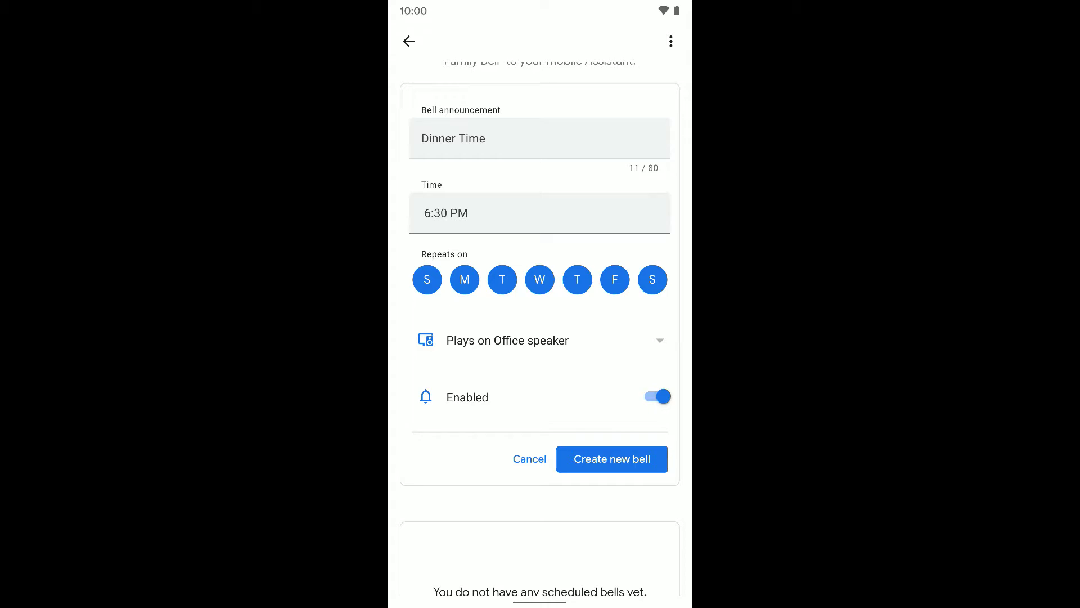
{"action": "mouse_move", "coordinate": [436, 431]}
{"action": "left_mouse_down"}
{"action": "mouse_move", "coordinate": [419, 308]}
{"action": "mouse_move", "coordinate": [435, 476]}
{"action": "left_mouse_up"}
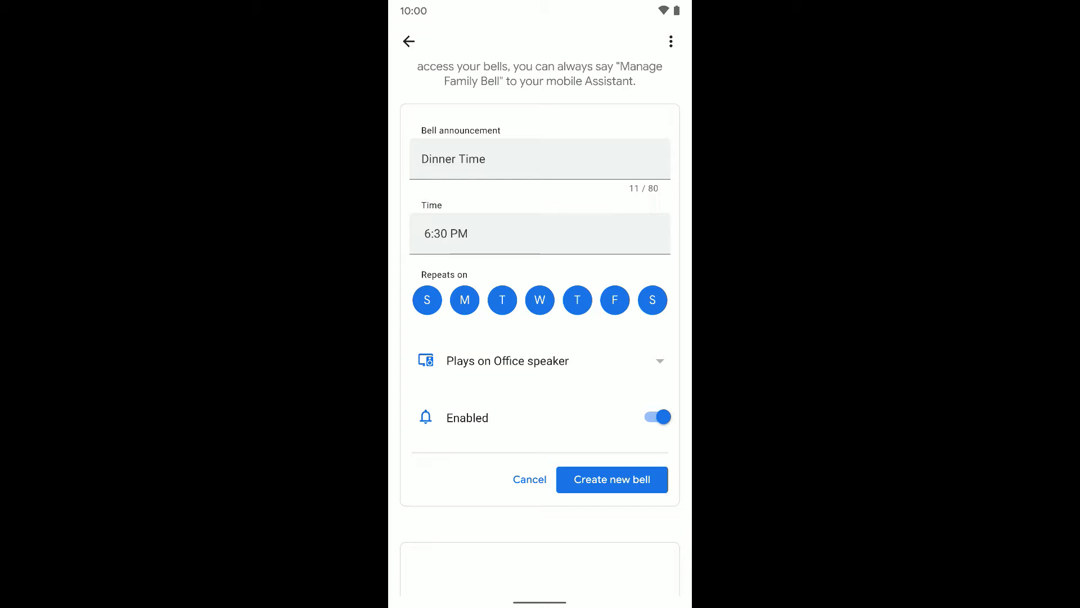
Create the Dinner Time bell, toggle it off and on, then expand and collapse its card.
{"action": "left_click", "coordinate": [662, 417]}
{"action": "left_click", "coordinate": [635, 479]}
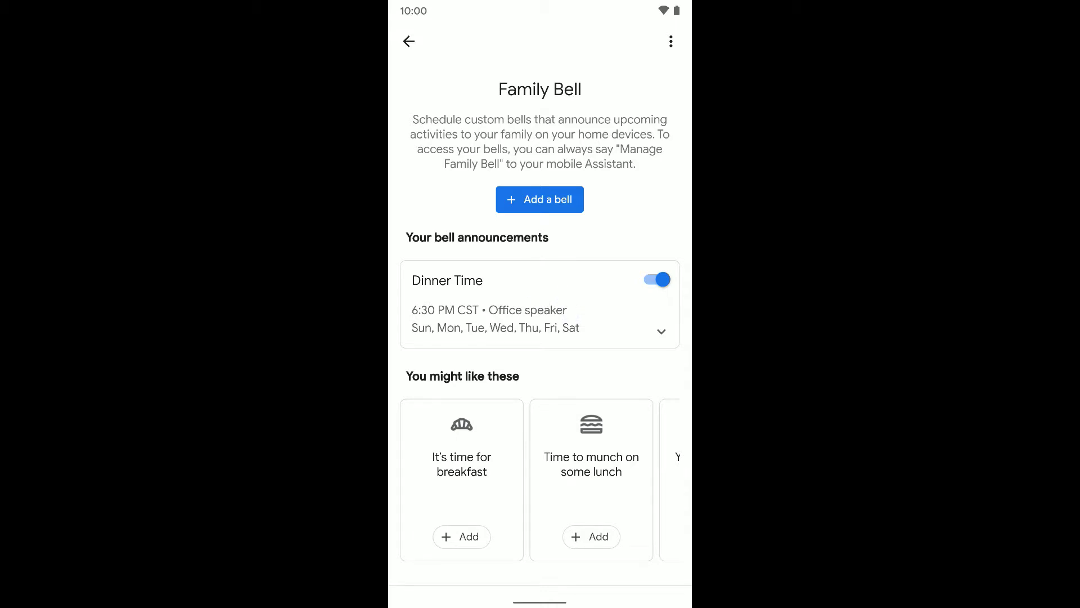
{"action": "scroll", "coordinate": [415, 357], "scroll_direction": "down", "scroll_amount": 1}
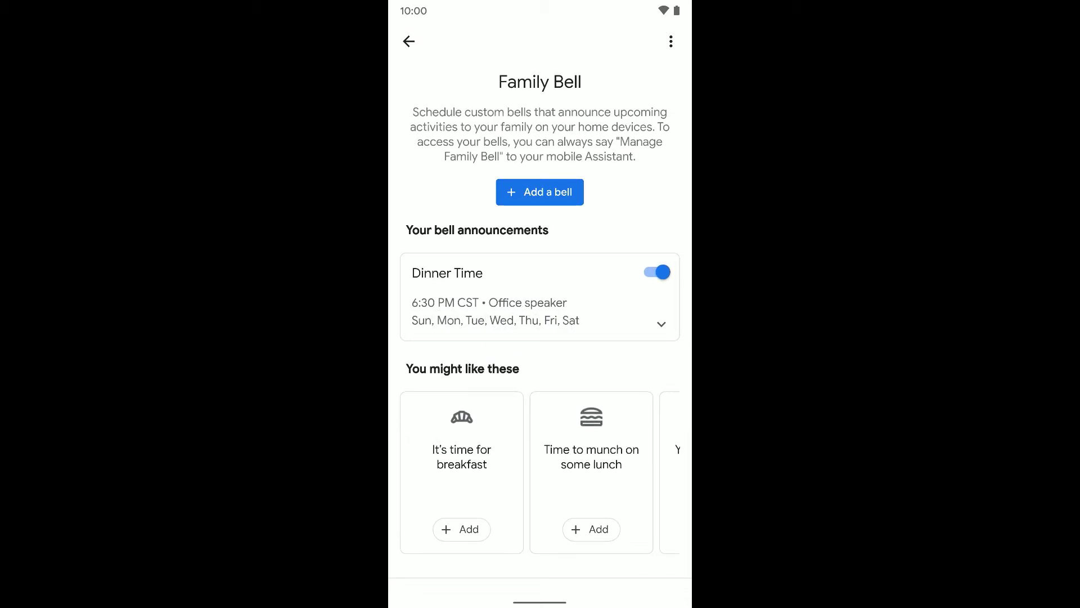
{"action": "left_click", "coordinate": [657, 271]}
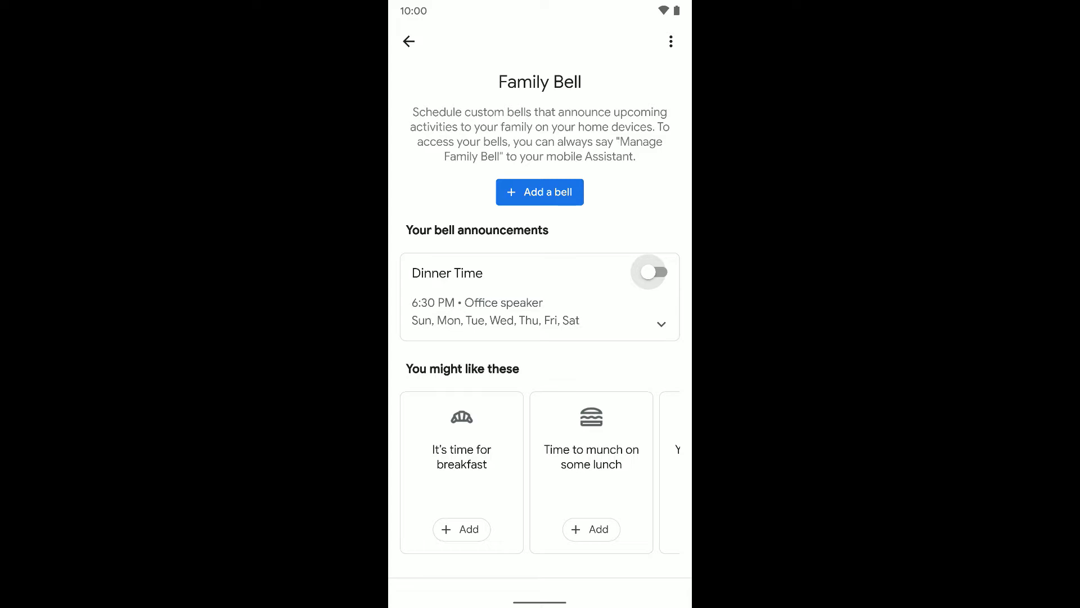
{"action": "left_click", "coordinate": [655, 272]}
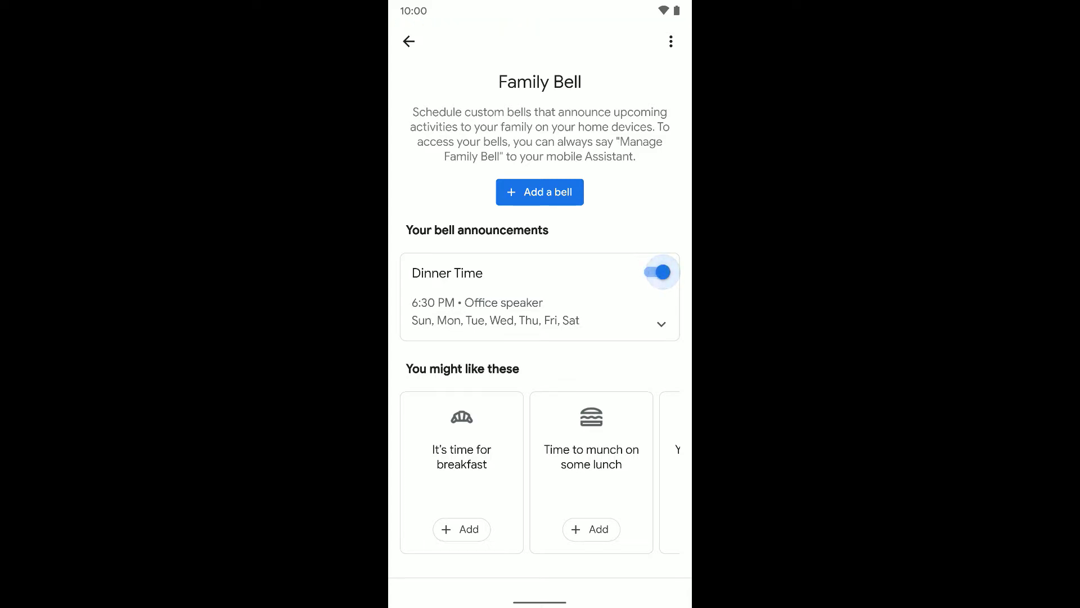
{"action": "left_click", "coordinate": [661, 323]}
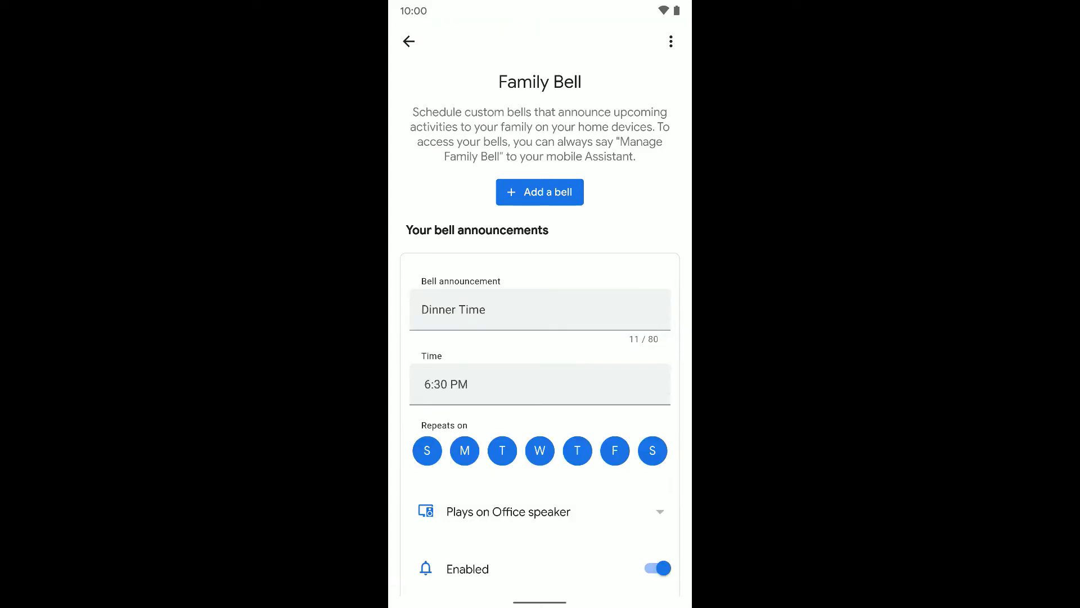
{"action": "left_click_drag", "start_coordinate": [610, 358], "coordinate": [622, 210]}
{"action": "left_click", "coordinate": [659, 486]}
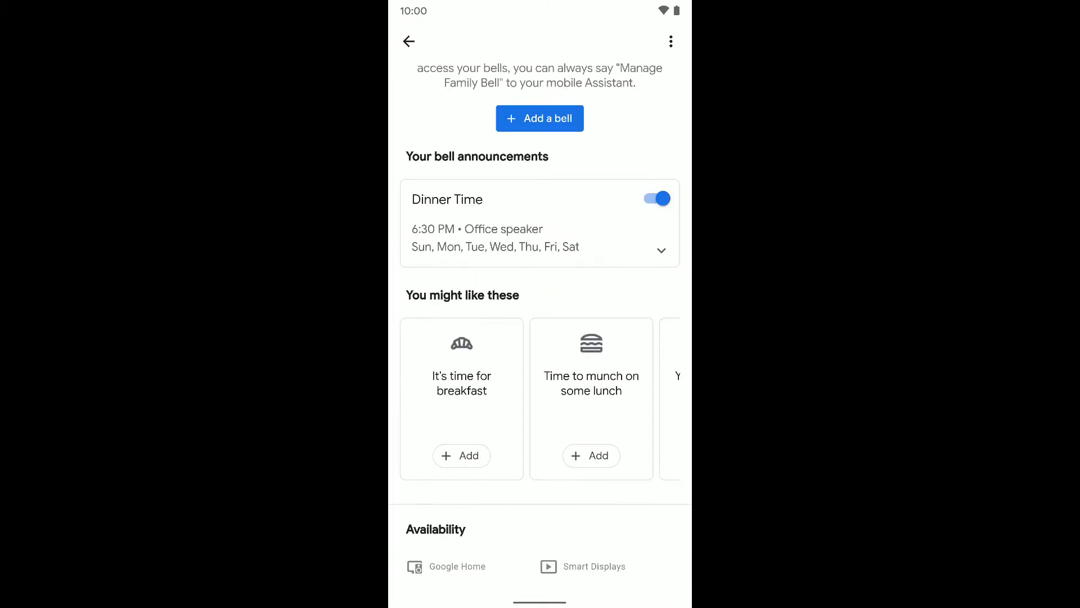
{"action": "mouse_move", "coordinate": [592, 405]}
{"action": "left_mouse_down"}
{"action": "mouse_move", "coordinate": [448, 406]}
{"action": "mouse_move", "coordinate": [620, 422]}
{"action": "left_mouse_up"}
Add another bell announcing 'Dinner Time' at 6:30 PM.
{"action": "left_click", "coordinate": [539, 118]}
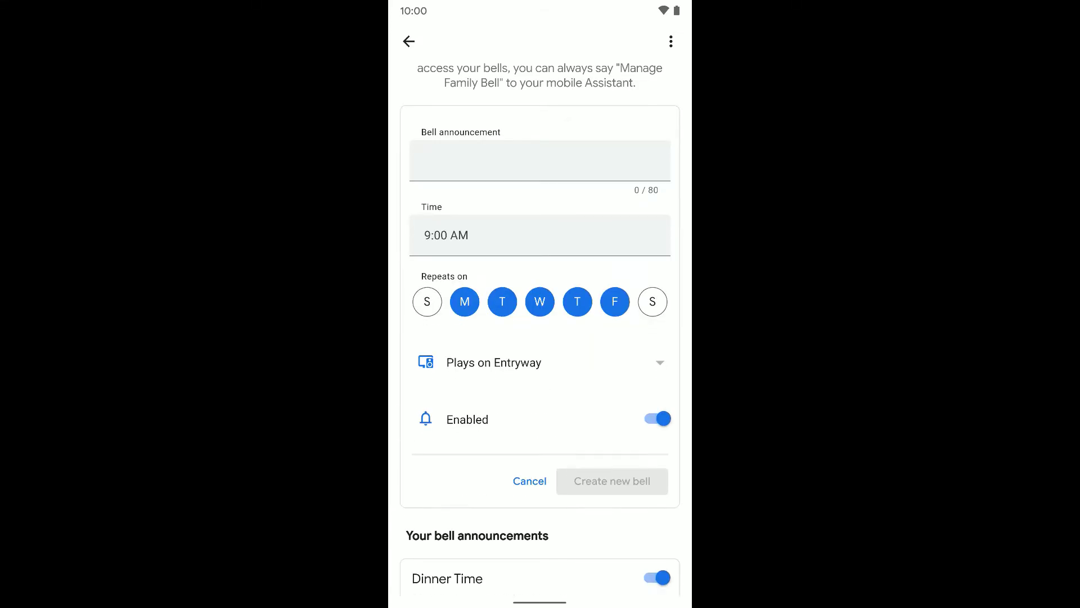
{"action": "left_click", "coordinate": [539, 161]}
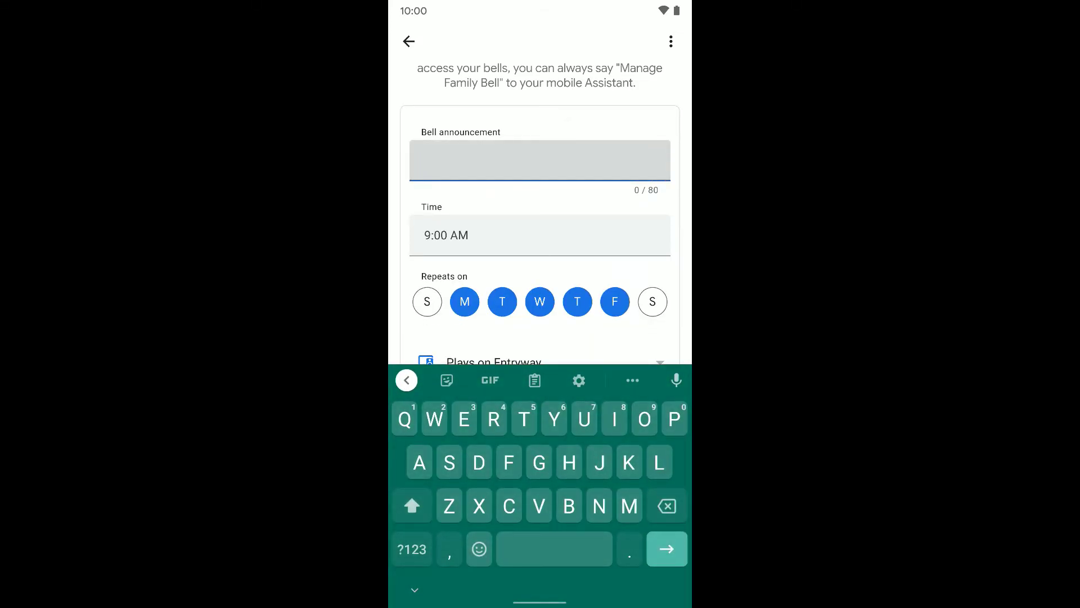
{"action": "type", "text": "Diiner Time"}
{"action": "left_click", "coordinate": [609, 234]}
{"action": "left_click", "coordinate": [541, 396]}
{"action": "left_click", "coordinate": [539, 395]}
{"action": "left_click", "coordinate": [610, 209]}
{"action": "left_click", "coordinate": [631, 438]}
Add Saturday and Sunday, play the bell on Hub, and create it.
{"action": "left_click", "coordinate": [653, 301]}
{"action": "left_click", "coordinate": [427, 302]}
{"action": "left_click", "coordinate": [540, 362]}
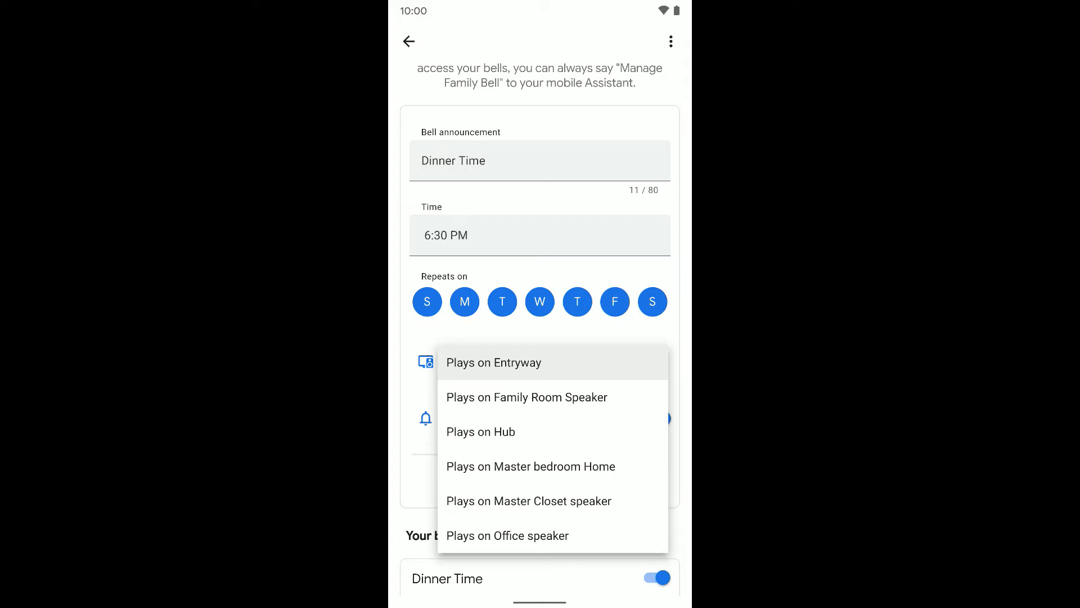
{"action": "left_click", "coordinate": [482, 432]}
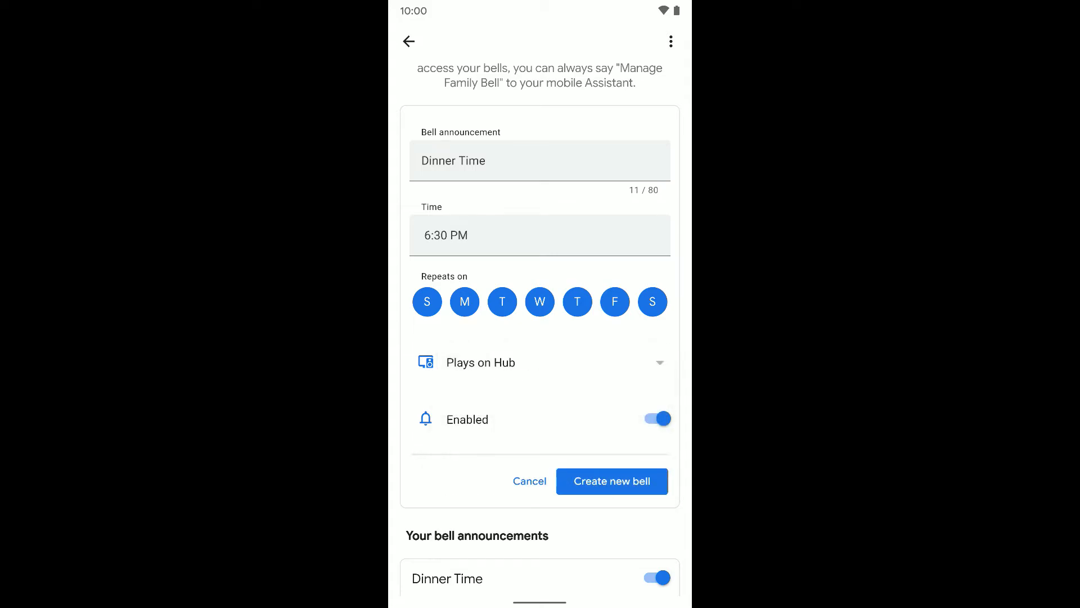
{"action": "left_click", "coordinate": [612, 480]}
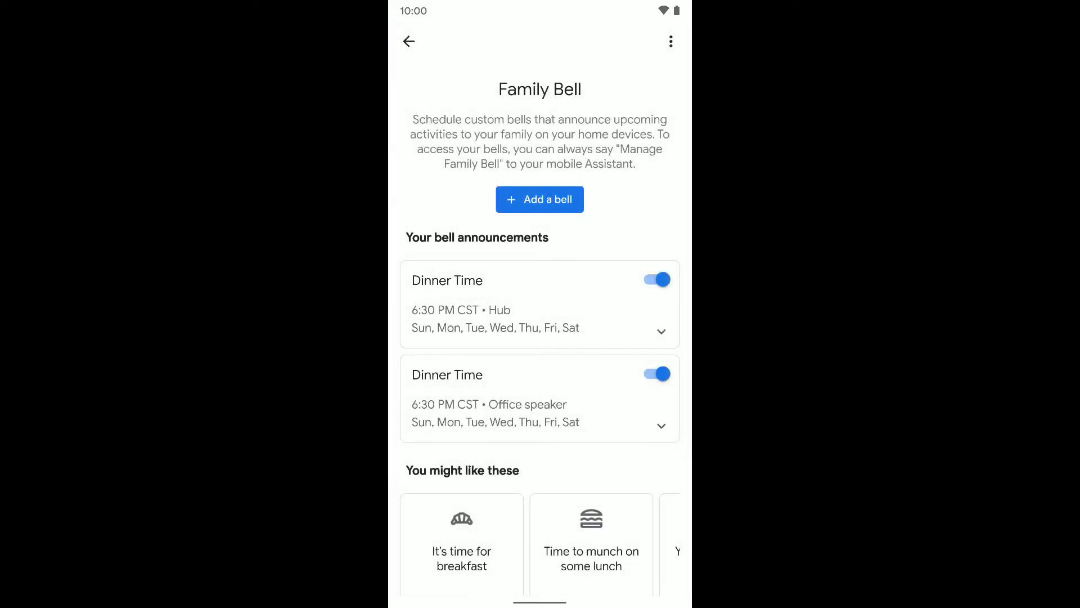
{"action": "left_click_drag", "start_coordinate": [574, 369], "coordinate": [592, 301]}
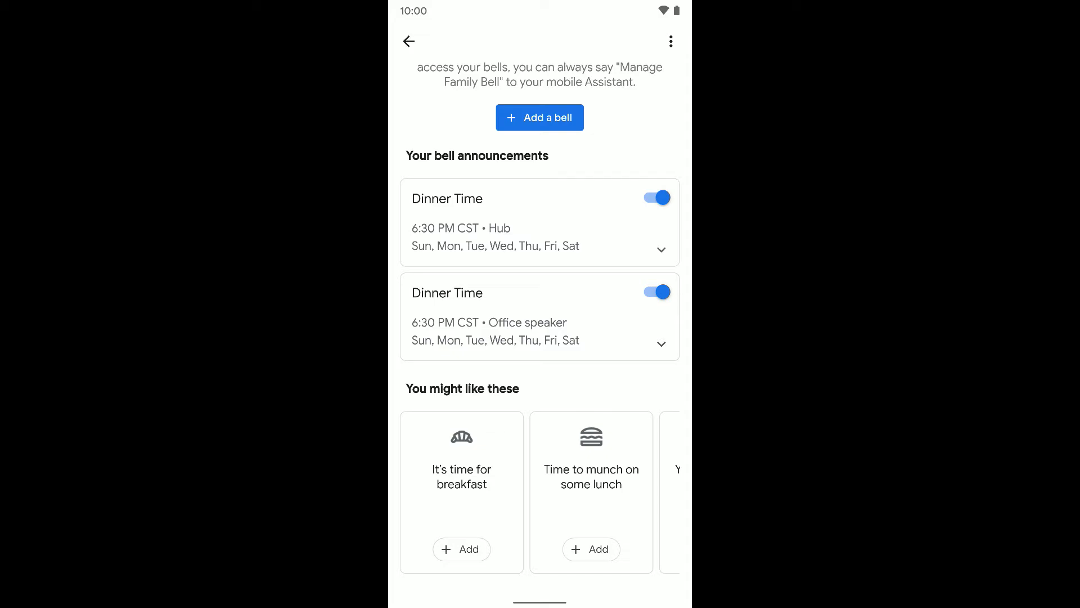
Expand the Hub Dinner Time bell and delete it.
{"action": "left_click", "coordinate": [661, 250]}
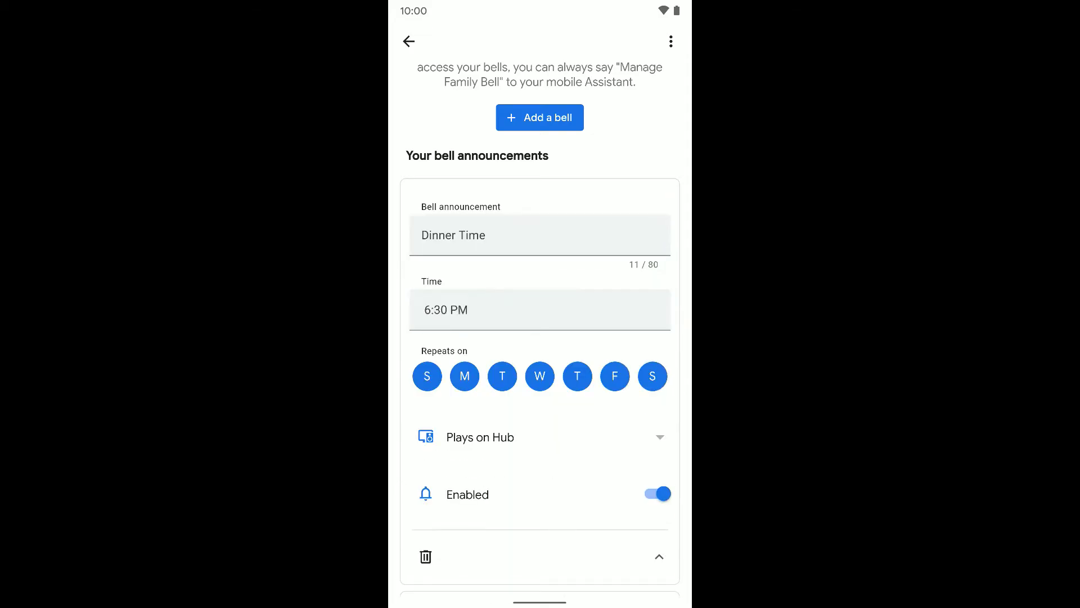
{"action": "left_click_drag", "start_coordinate": [577, 472], "coordinate": [576, 334]}
{"action": "left_click", "coordinate": [426, 418]}
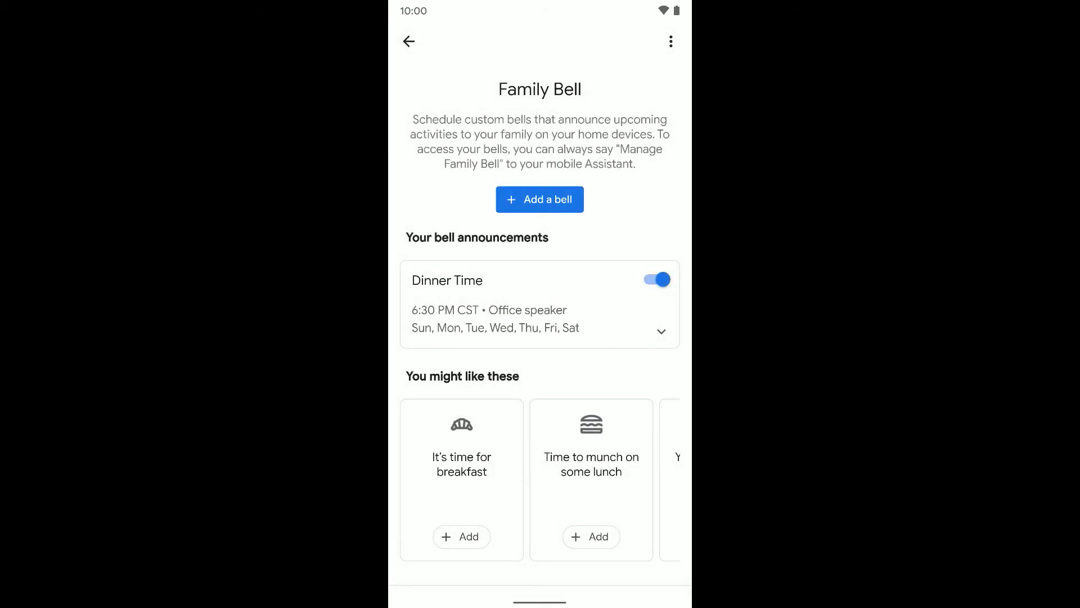
{"action": "left_click_drag", "start_coordinate": [541, 422], "coordinate": [541, 353]}
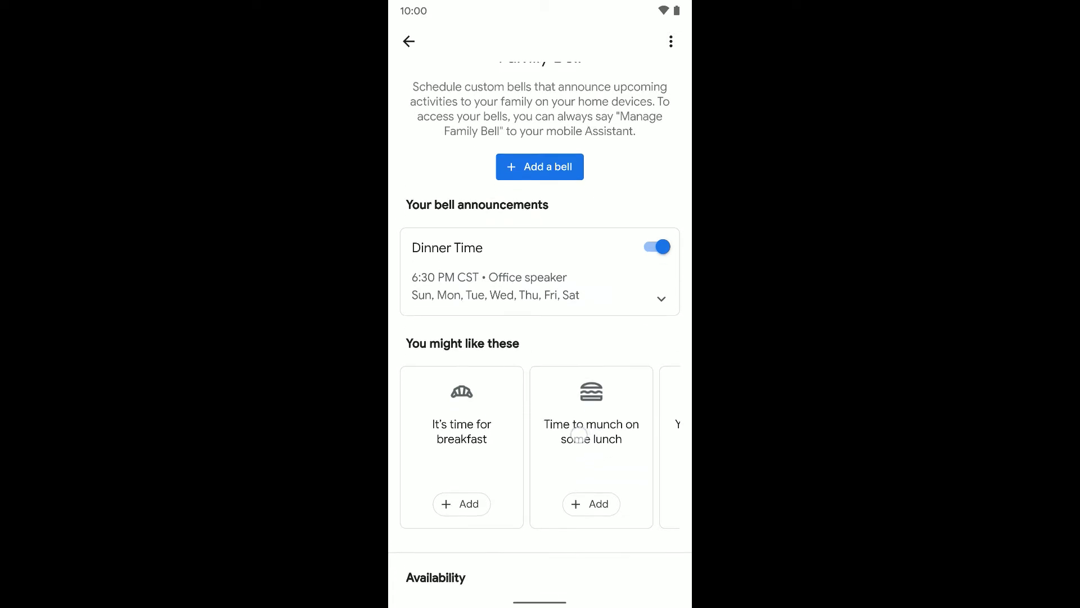
{"action": "mouse_move", "coordinate": [582, 408]}
{"action": "left_mouse_down"}
{"action": "mouse_move", "coordinate": [485, 407]}
{"action": "mouse_move", "coordinate": [632, 423]}
{"action": "left_mouse_up"}
Add the 'It's time for breakfast' suggestion at 9:00 AM weekdays, keeping Entryway.
{"action": "left_click", "coordinate": [461, 467]}
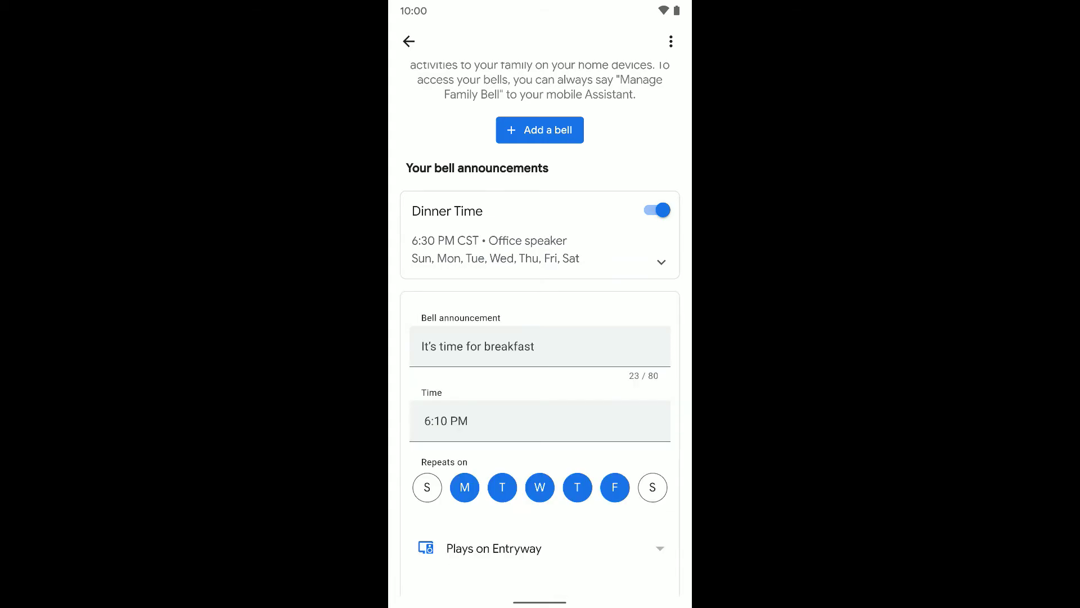
{"action": "left_click_drag", "start_coordinate": [595, 401], "coordinate": [620, 303]}
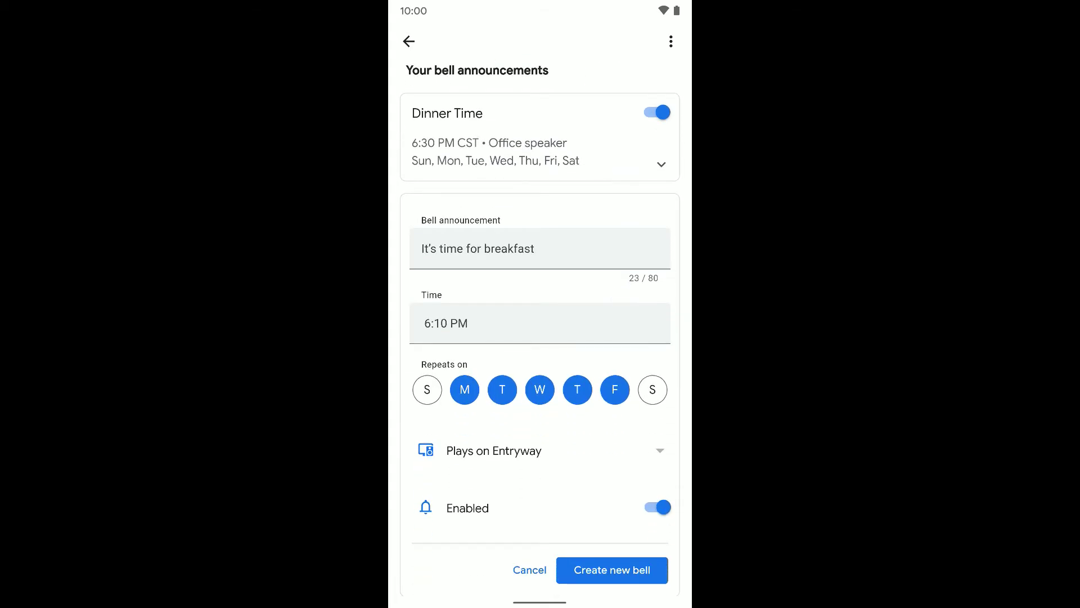
{"action": "mouse_move", "coordinate": [582, 251]}
{"action": "left_mouse_down"}
{"action": "mouse_move", "coordinate": [605, 245]}
{"action": "mouse_move", "coordinate": [642, 164]}
{"action": "mouse_move", "coordinate": [643, 134]}
{"action": "left_mouse_up"}
{"action": "left_click", "coordinate": [540, 323]}
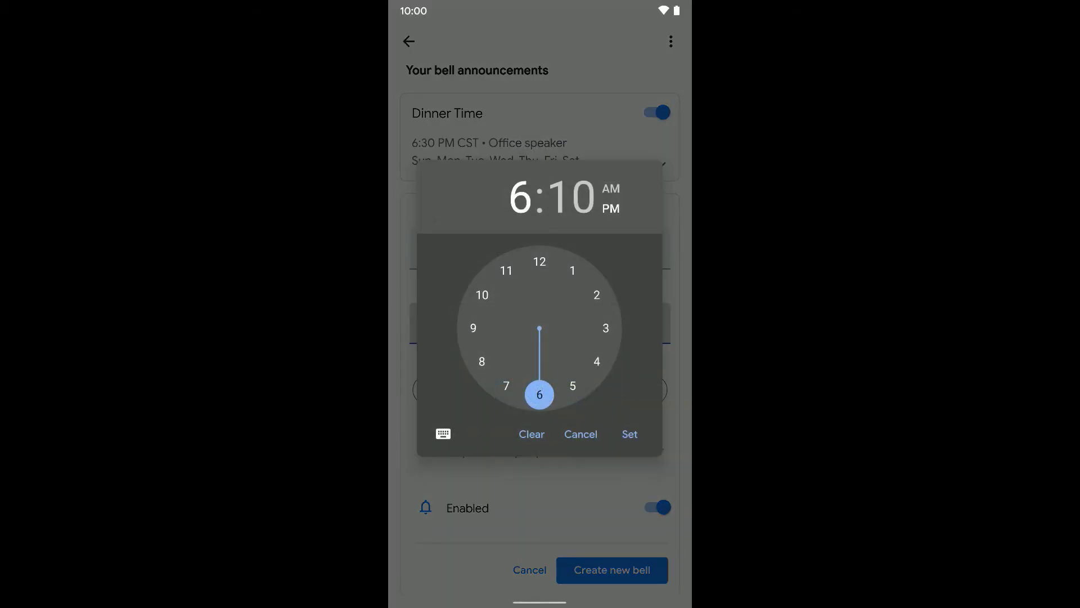
{"action": "left_click", "coordinate": [610, 189]}
{"action": "left_click", "coordinate": [473, 328]}
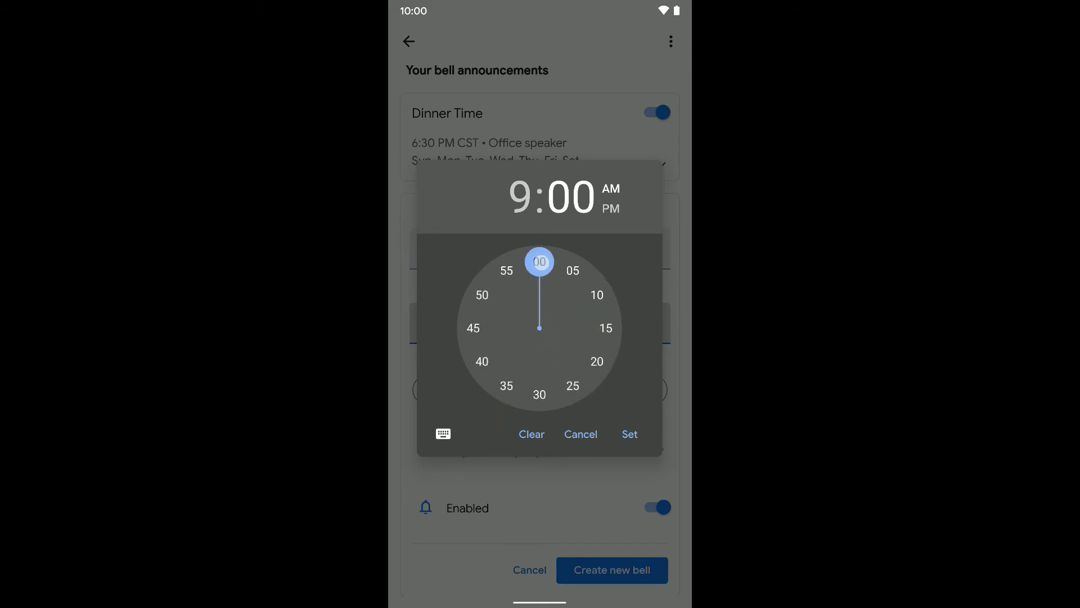
{"action": "left_click", "coordinate": [630, 434]}
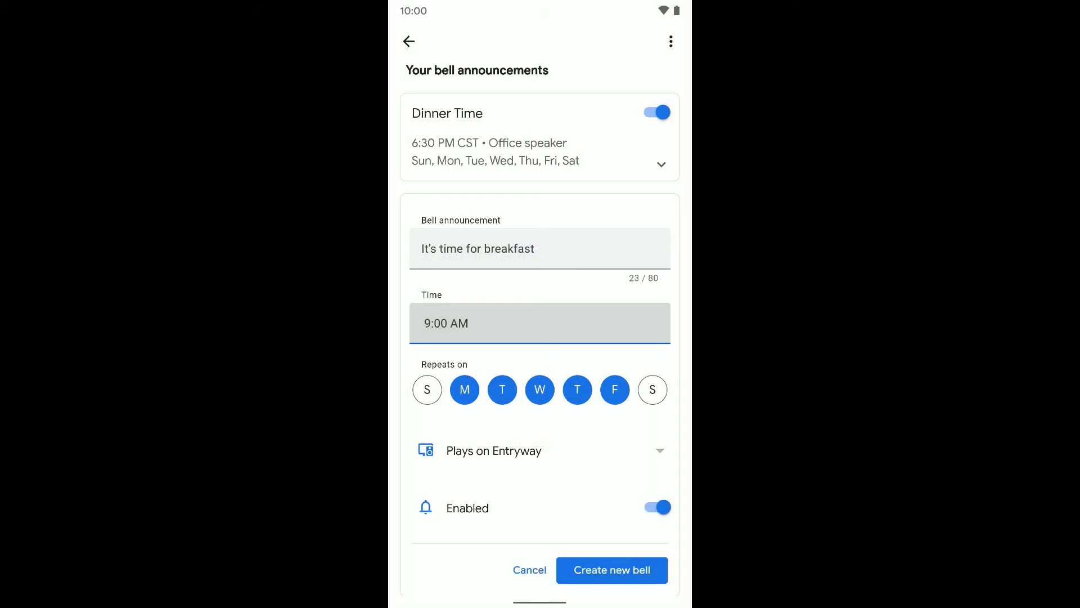
{"action": "left_click", "coordinate": [629, 451]}
{"action": "left_click", "coordinate": [611, 325]}
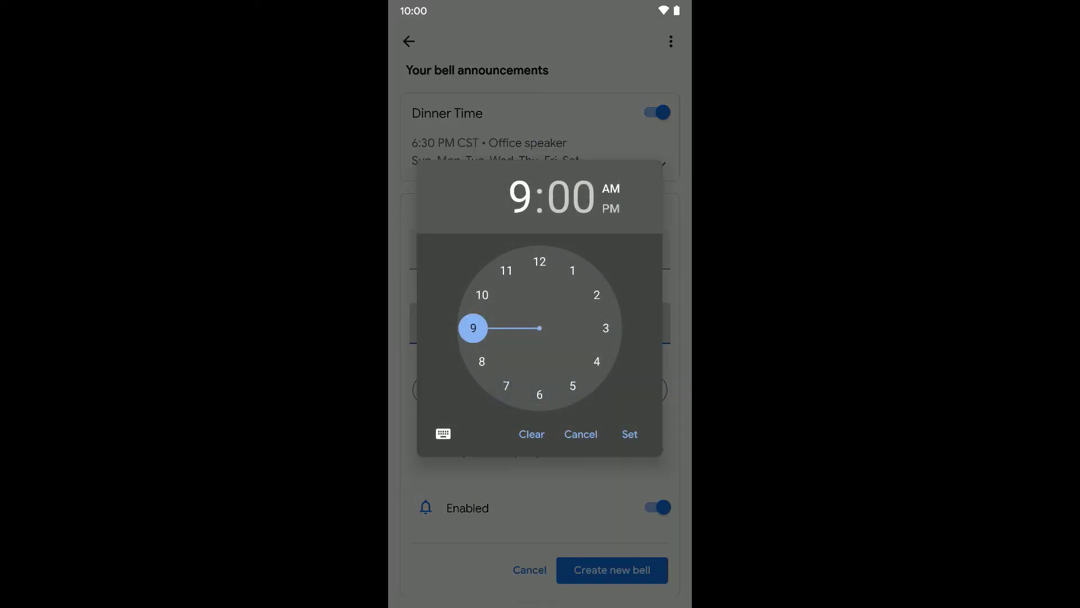
{"action": "left_click", "coordinate": [631, 434]}
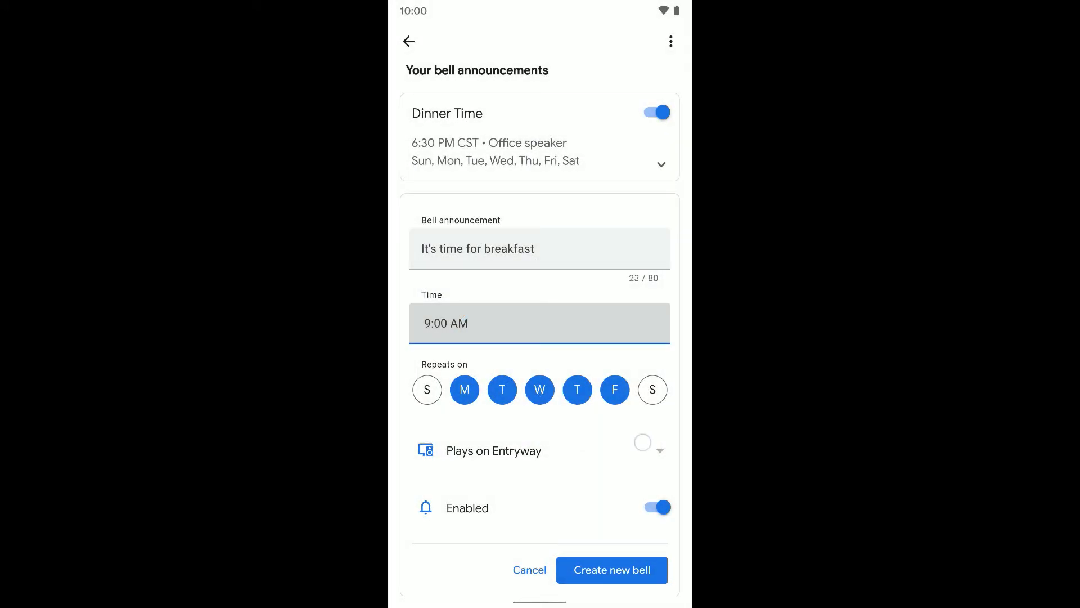
{"action": "scroll", "coordinate": [552, 450], "scroll_direction": "down", "scroll_amount": 1}
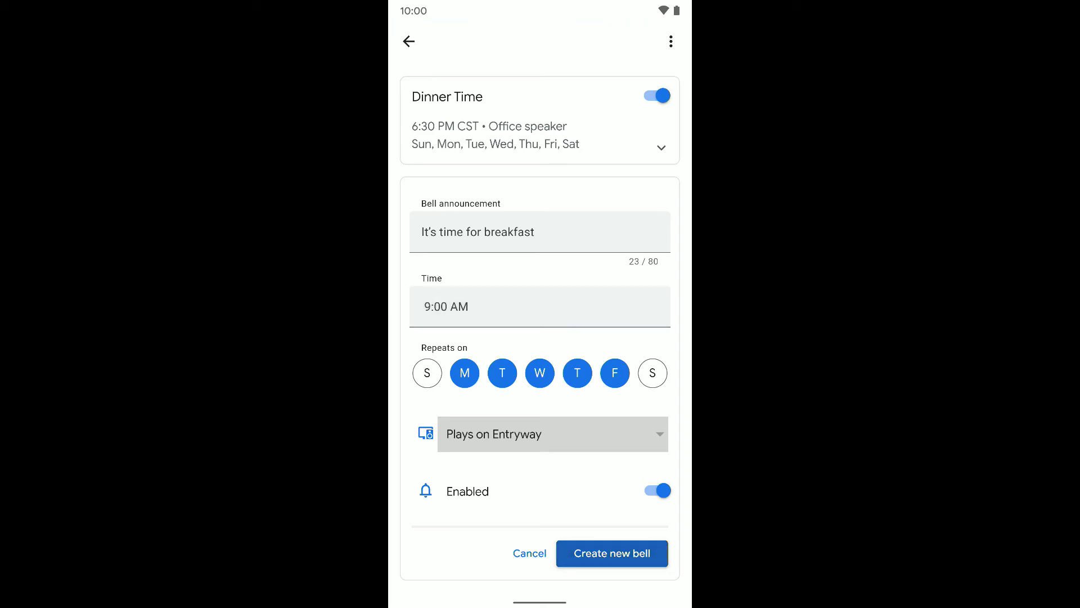
{"action": "scroll", "coordinate": [603, 295], "scroll_direction": "down", "scroll_amount": 3}
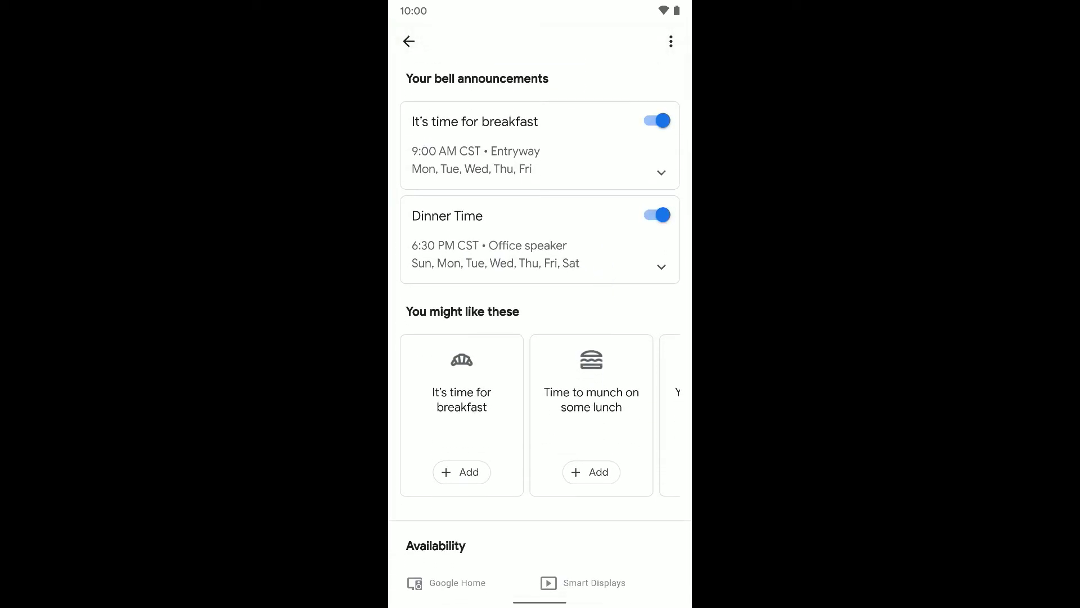
{"action": "scroll", "coordinate": [583, 420], "scroll_direction": "right", "scroll_amount": 3}
{"action": "scroll", "coordinate": [583, 421], "scroll_direction": "right", "scroll_amount": 3}
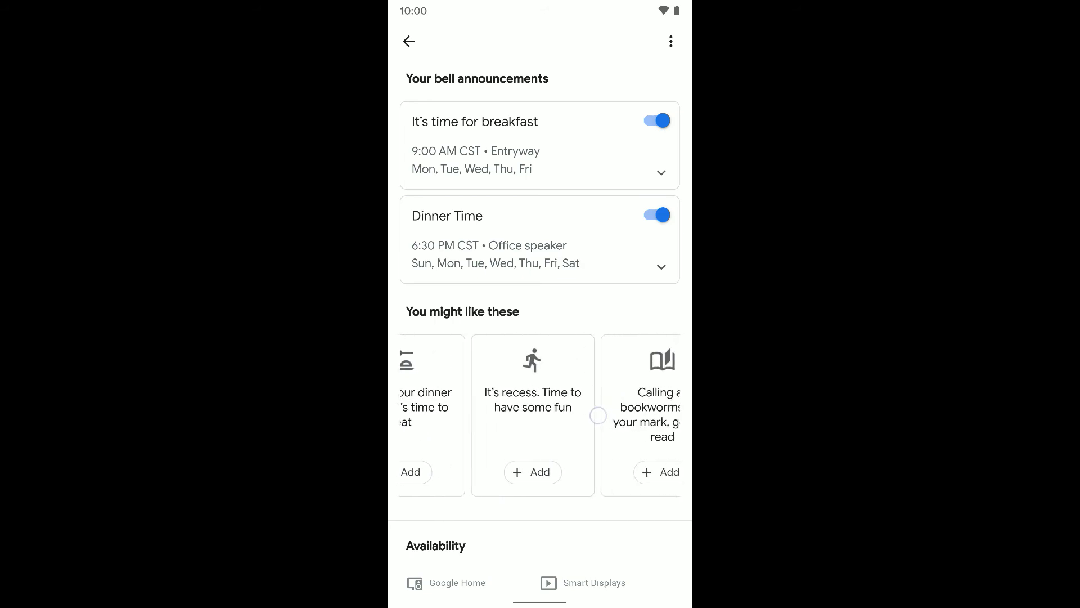
{"action": "scroll", "coordinate": [582, 420], "scroll_direction": "right", "scroll_amount": 3}
{"action": "scroll", "coordinate": [620, 410], "scroll_direction": "right", "scroll_amount": 3}
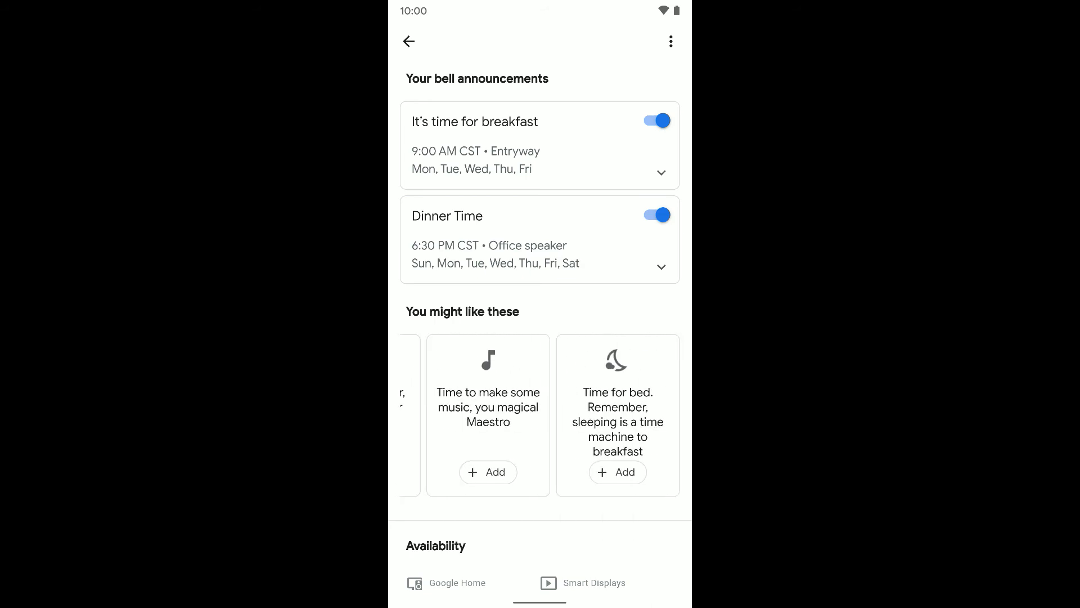
{"action": "scroll", "coordinate": [541, 413], "scroll_direction": "left", "scroll_amount": 5}
{"action": "scroll", "coordinate": [541, 414], "scroll_direction": "left", "scroll_amount": 5}
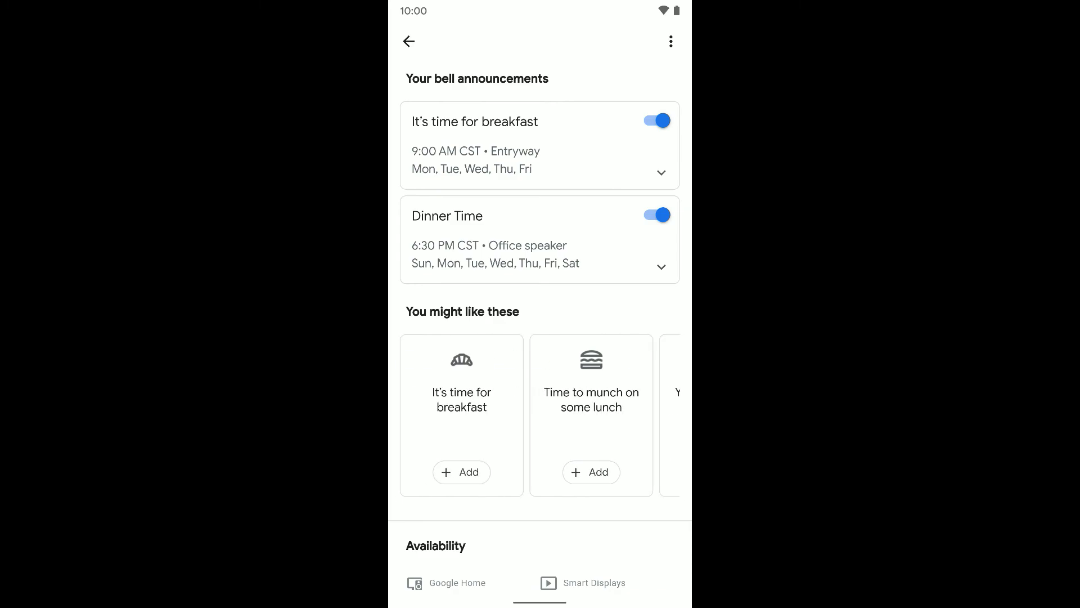
{"action": "scroll", "coordinate": [540, 338], "scroll_direction": "up", "scroll_amount": 2}
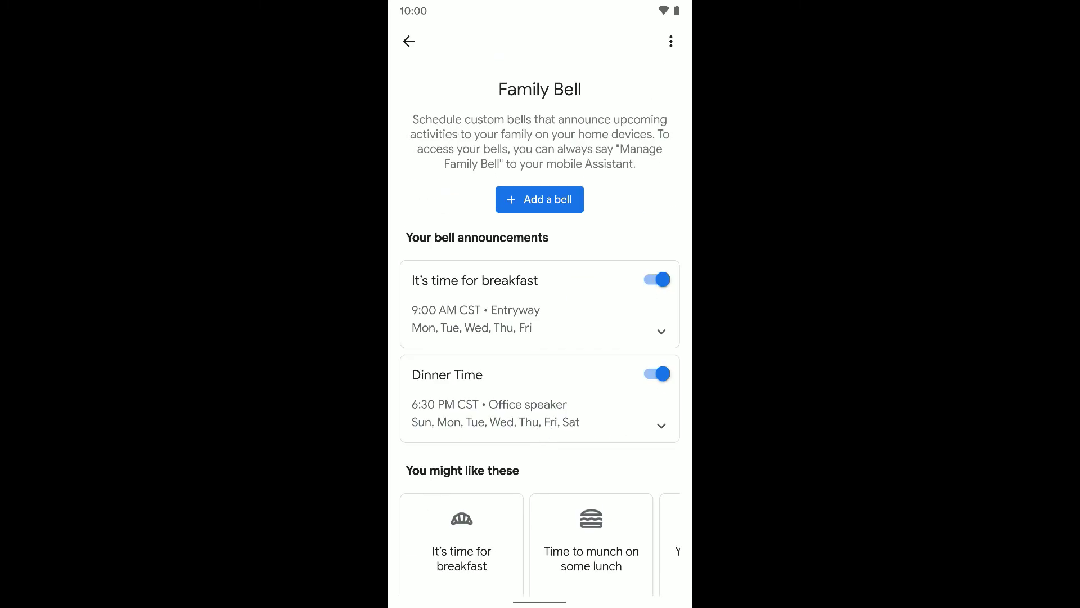